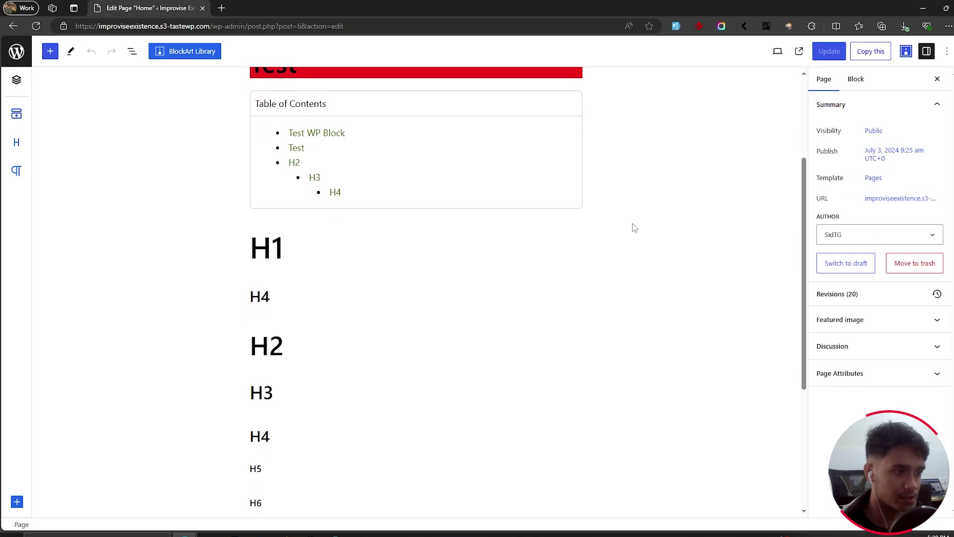
Delete the Table of Contents block below the red "Test" heading and update the Home page.
{"action": "scroll", "coordinate": [633, 226], "scroll_direction": "up", "scroll_amount": 2}
{"action": "left_click", "coordinate": [475, 201]}
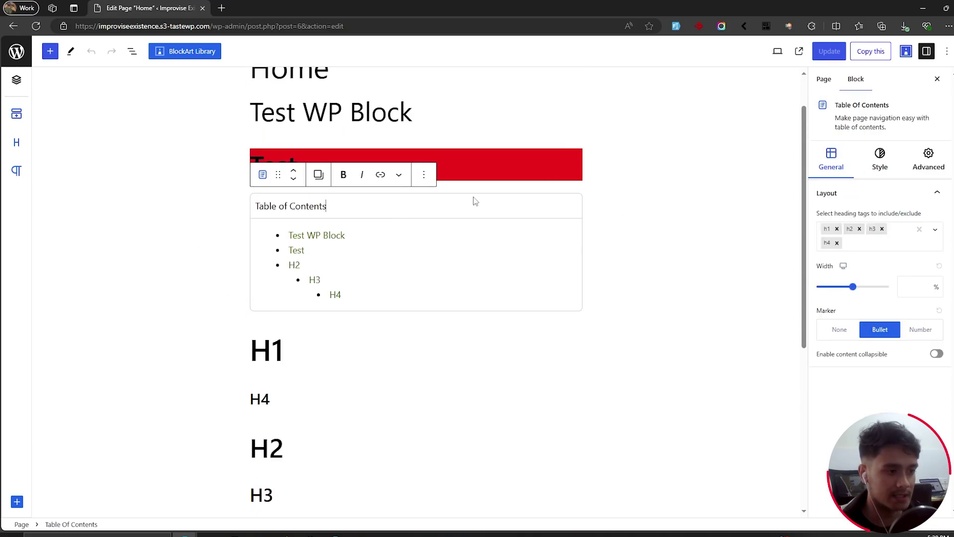
{"action": "left_click", "coordinate": [574, 194]}
{"action": "left_click", "coordinate": [575, 204]}
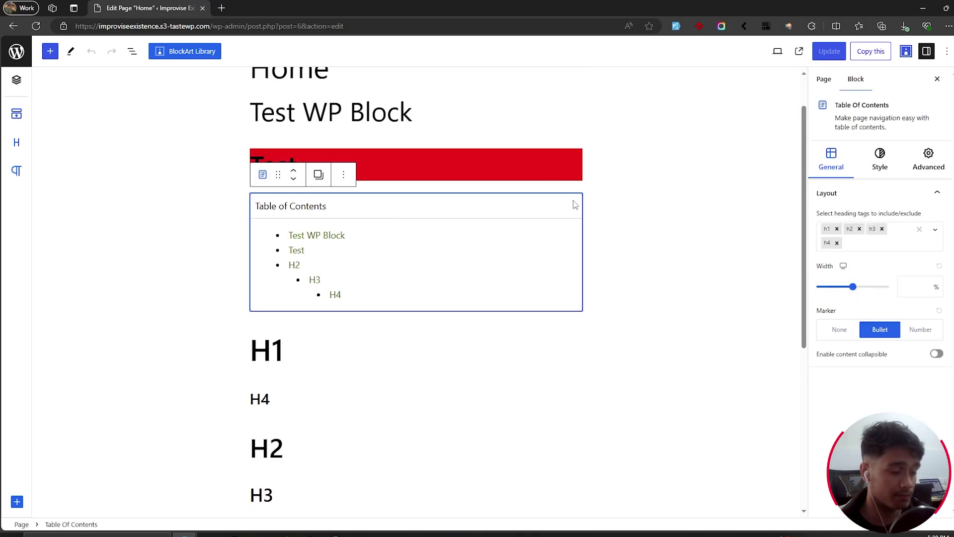
{"action": "key", "text": "Delete"}
{"action": "scroll", "coordinate": [658, 239], "scroll_direction": "up", "scroll_amount": 1}
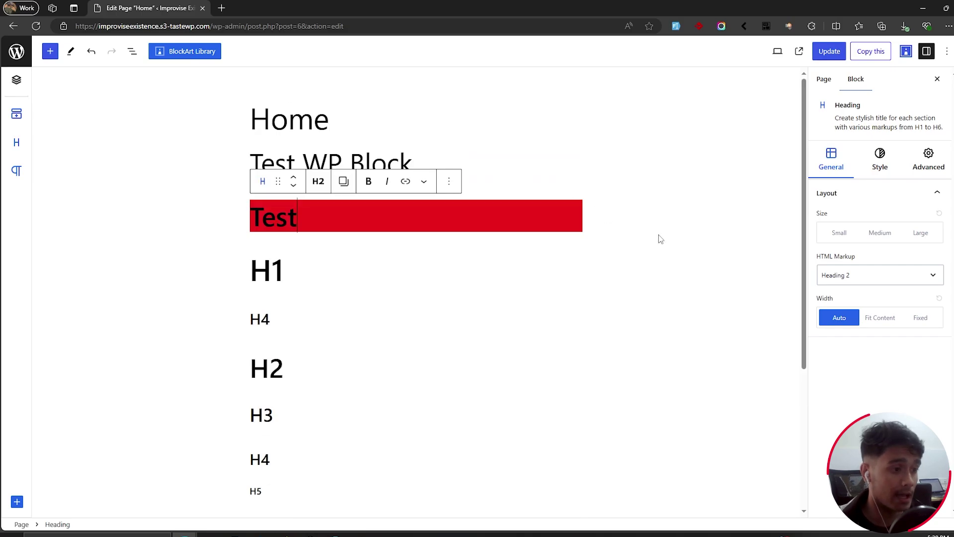
{"action": "left_click", "coordinate": [829, 51]}
Leave the editor, reopen the Home page for editing from the pages list, and open its revision history.
{"action": "left_click", "coordinate": [17, 55]}
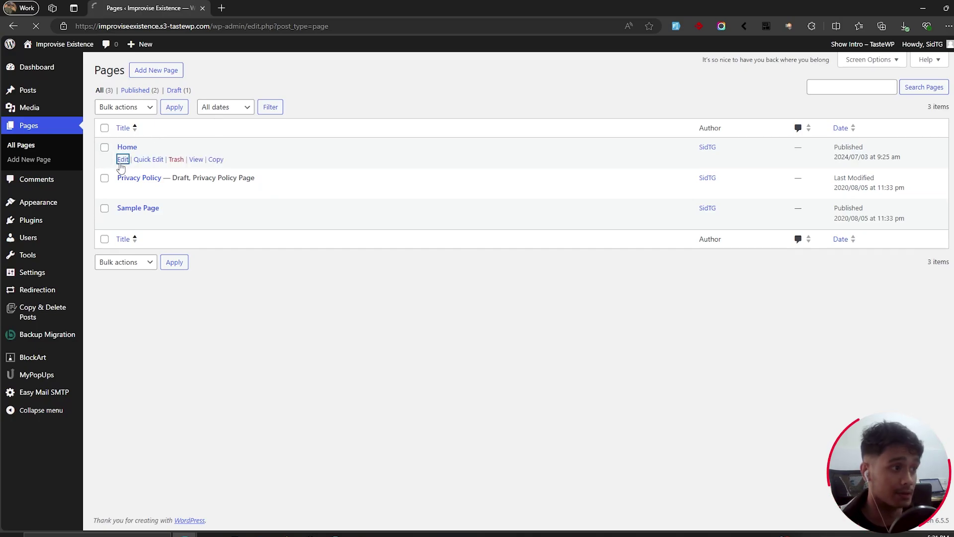
{"action": "left_click", "coordinate": [121, 167]}
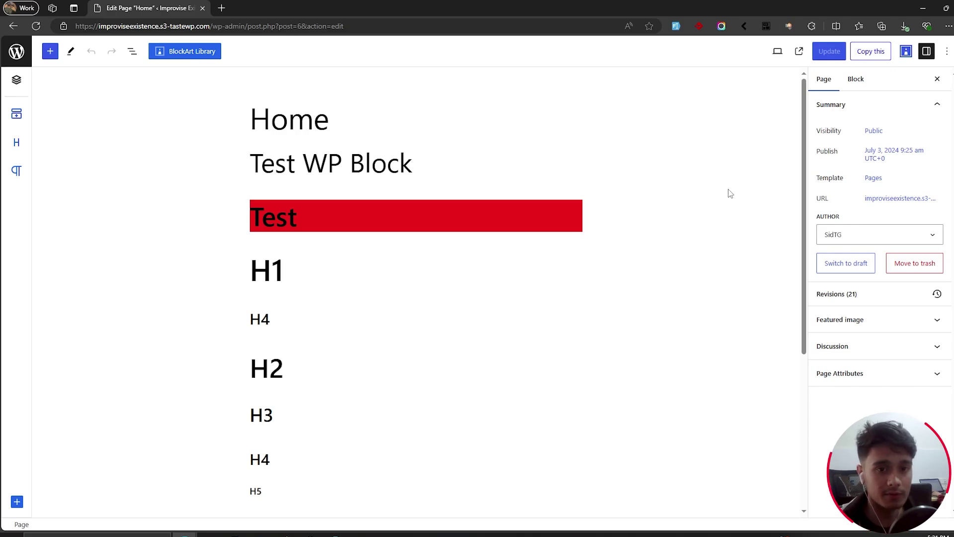
{"action": "left_click", "coordinate": [926, 51]}
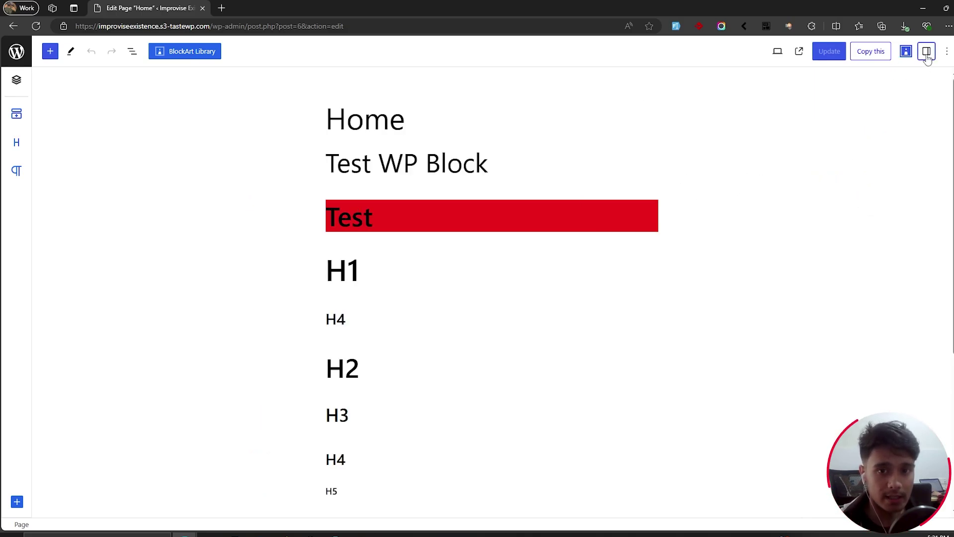
{"action": "left_click", "coordinate": [927, 52]}
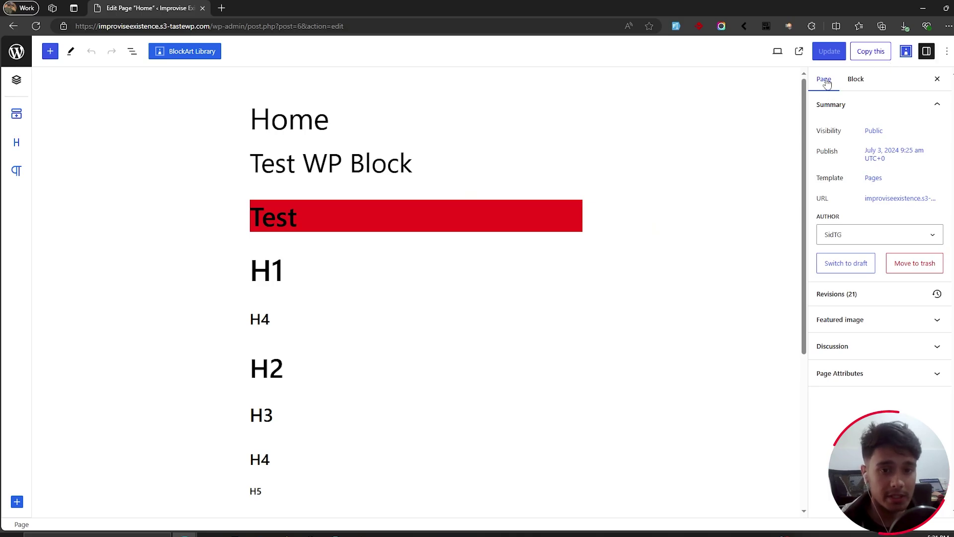
{"action": "left_click", "coordinate": [850, 295]}
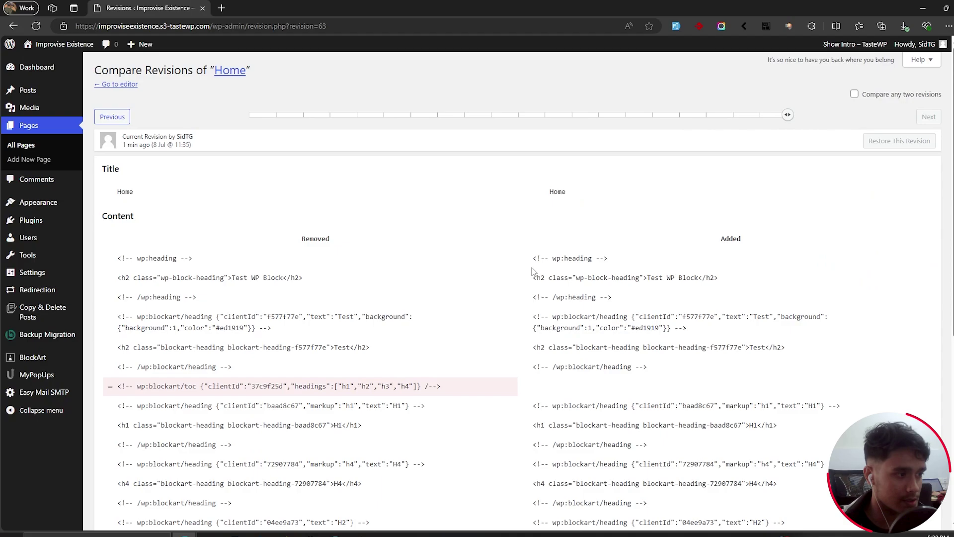
Examine the content differences between the current Home page revision and the previous one, including the removed table of contents line.
{"action": "scroll", "coordinate": [533, 273], "scroll_direction": "down", "scroll_amount": 3}
{"action": "scroll", "coordinate": [448, 302], "scroll_direction": "down", "scroll_amount": 3}
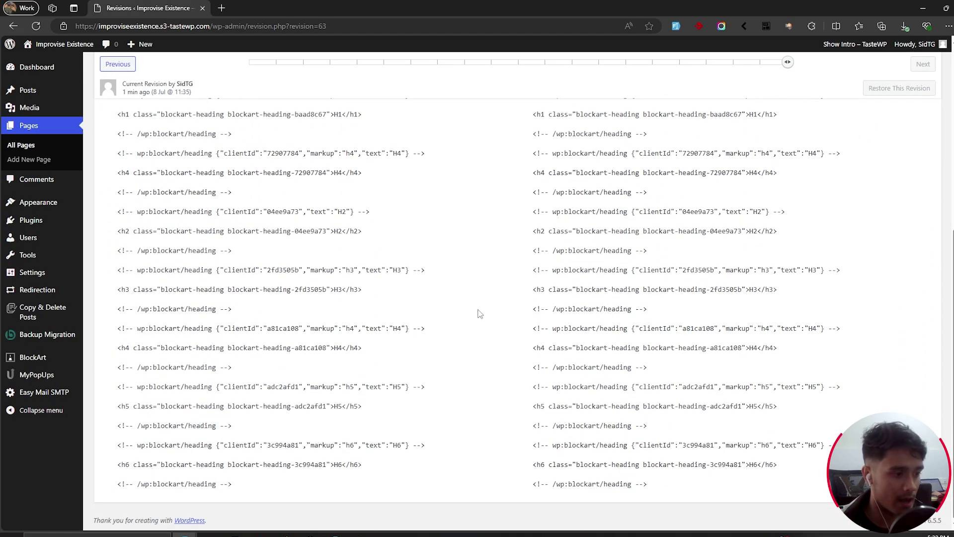
{"action": "scroll", "coordinate": [479, 313], "scroll_direction": "up", "scroll_amount": 5}
{"action": "scroll", "coordinate": [483, 315], "scroll_direction": "up", "scroll_amount": 1}
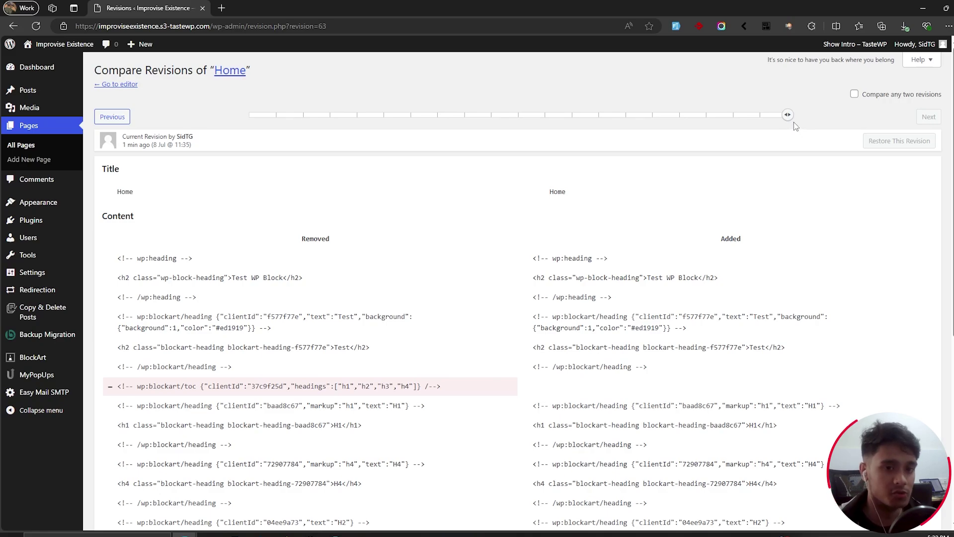
{"action": "mouse_move", "coordinate": [786, 119]}
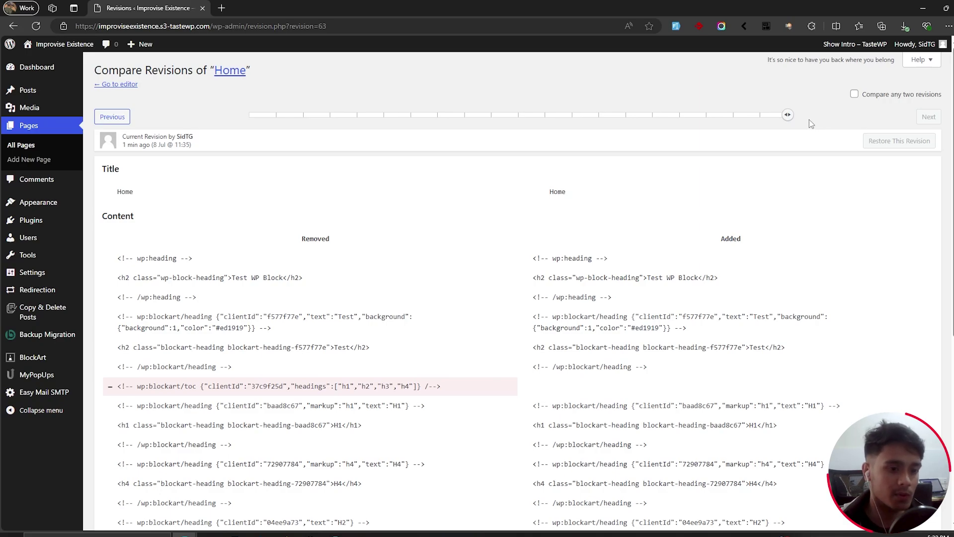
{"action": "mouse_move", "coordinate": [788, 116]}
{"action": "left_mouse_down"}
{"action": "mouse_move", "coordinate": [760, 117]}
{"action": "mouse_move", "coordinate": [787, 116]}
{"action": "left_mouse_up"}
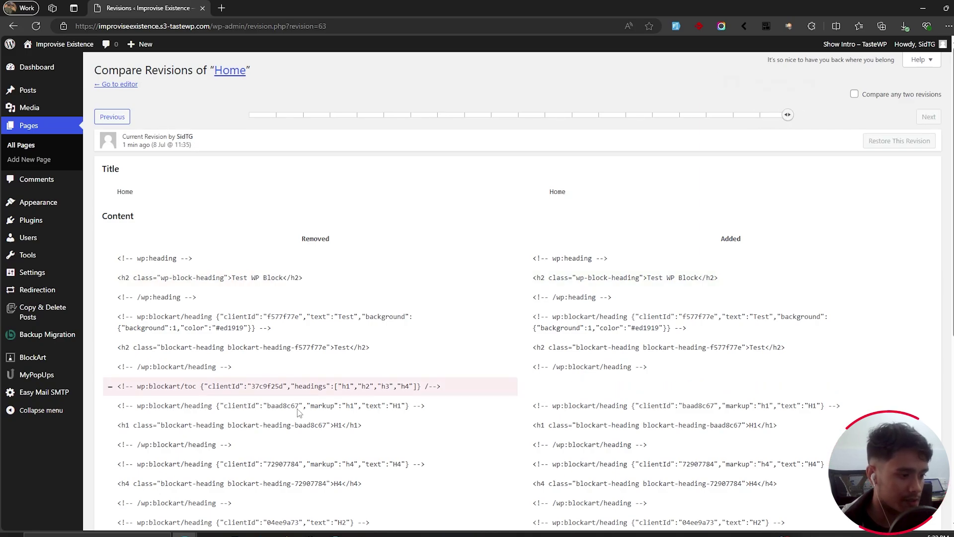
{"action": "left_click_drag", "start_coordinate": [169, 388], "coordinate": [405, 395]}
{"action": "left_click", "coordinate": [442, 396]}
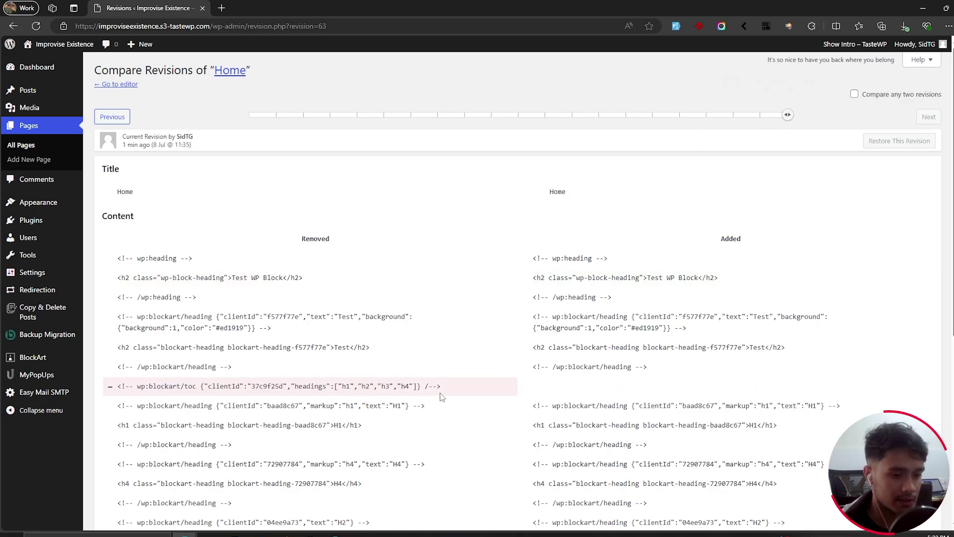
{"action": "scroll", "coordinate": [681, 245], "scroll_direction": "down", "scroll_amount": 2}
{"action": "scroll", "coordinate": [746, 174], "scroll_direction": "up", "scroll_amount": 2}
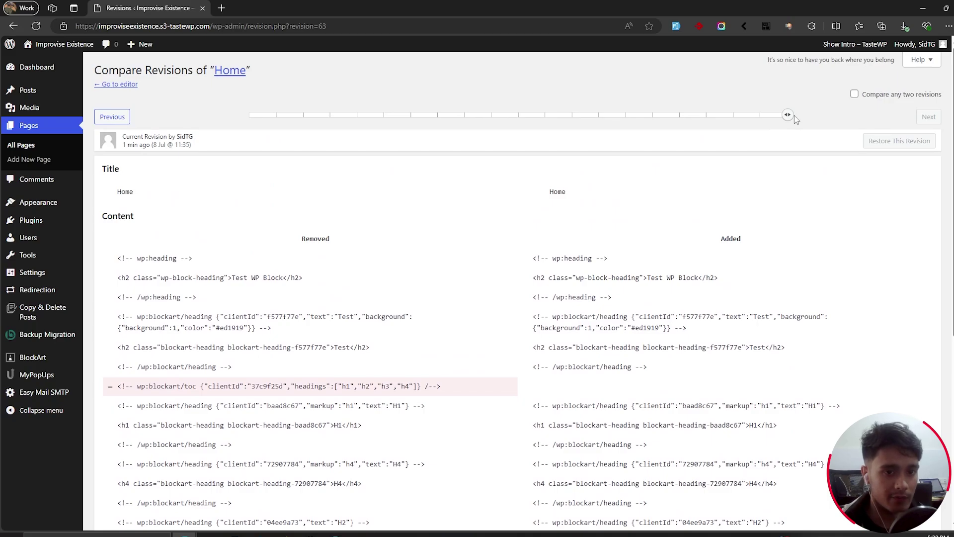
Restore the Home page revision just before the current one and check the Table of Contents block in the editor.
{"action": "left_click_drag", "start_coordinate": [793, 115], "coordinate": [759, 116]}
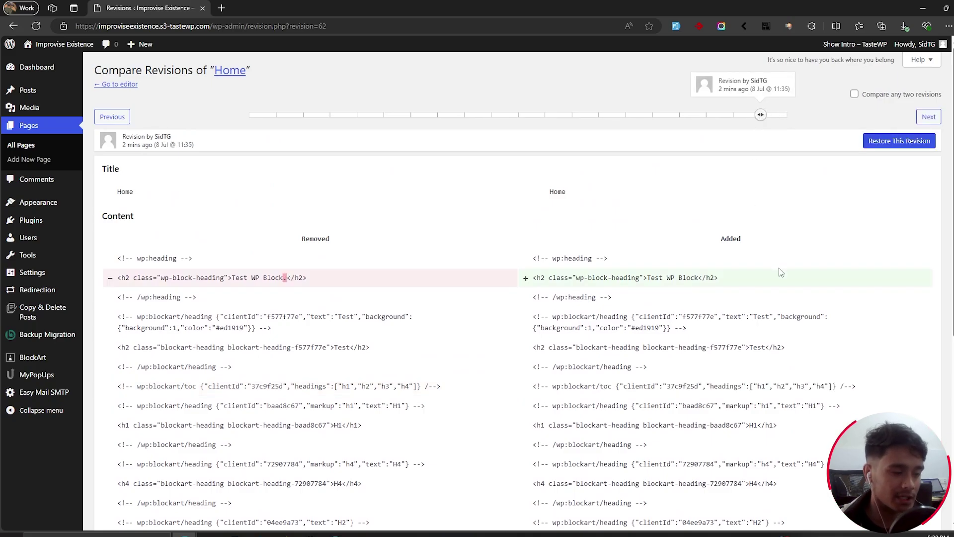
{"action": "left_click", "coordinate": [884, 142]}
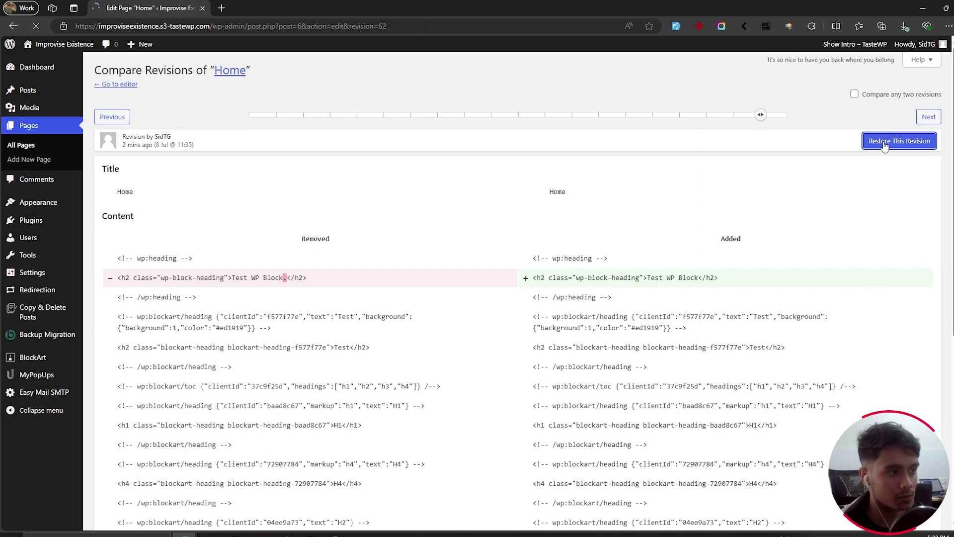
{"action": "scroll", "coordinate": [541, 141], "scroll_direction": "down", "scroll_amount": 1}
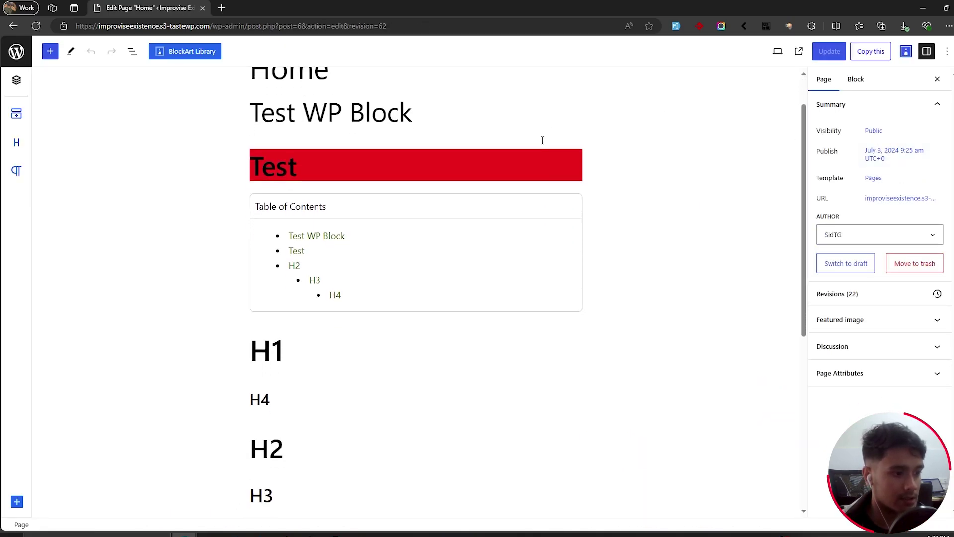
{"action": "left_click", "coordinate": [382, 215]}
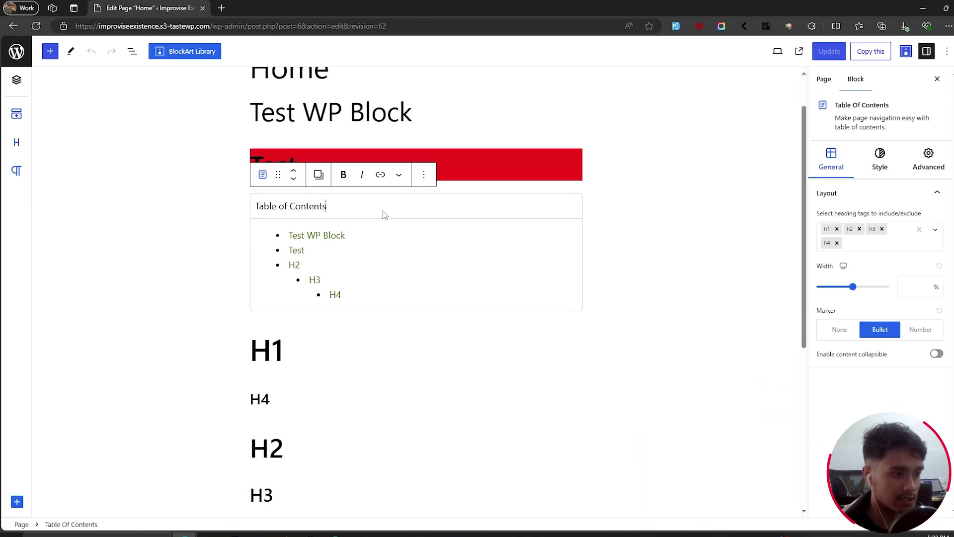
{"action": "left_click", "coordinate": [587, 201]}
{"action": "scroll", "coordinate": [704, 148], "scroll_direction": "up", "scroll_amount": 1}
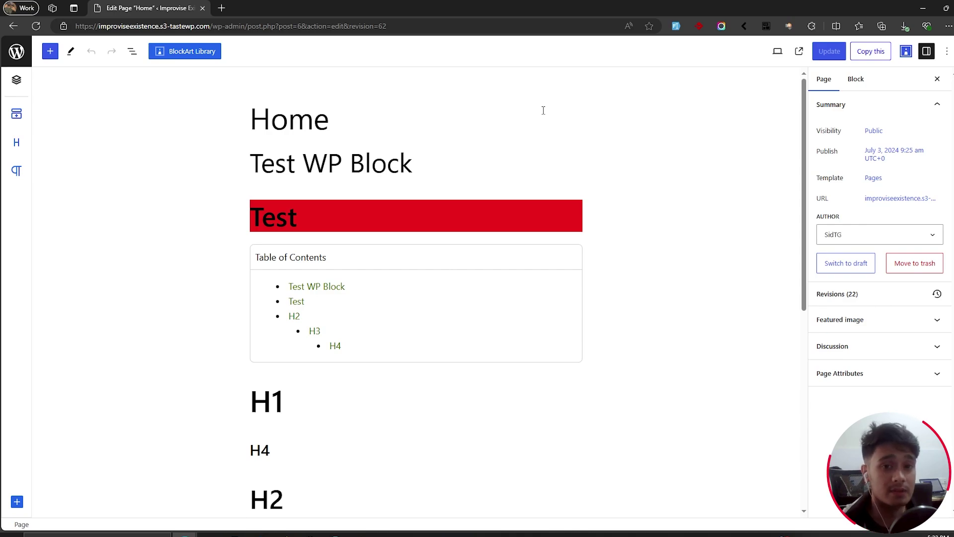
Add a period at the end of the "Test WP Block" heading.
{"action": "left_click", "coordinate": [444, 156]}
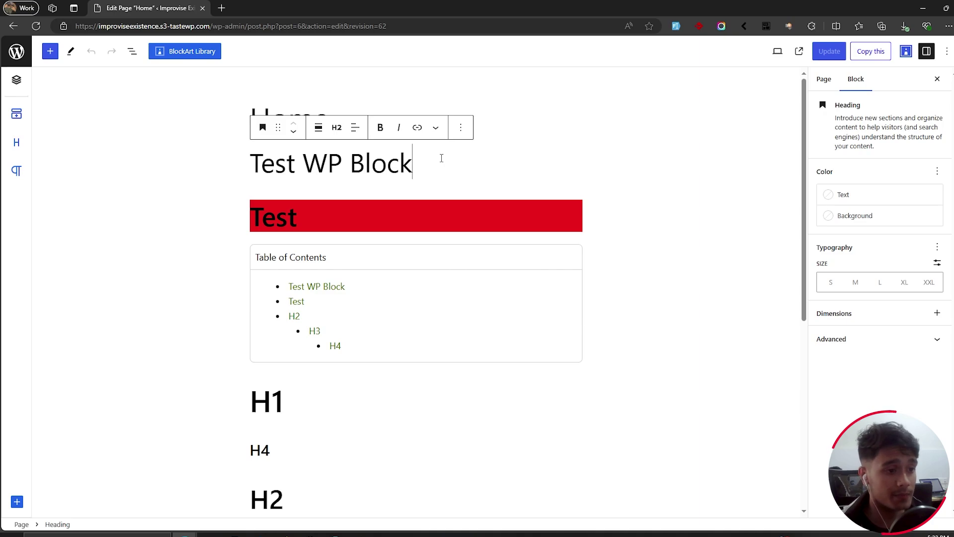
{"action": "type", "text": "."}
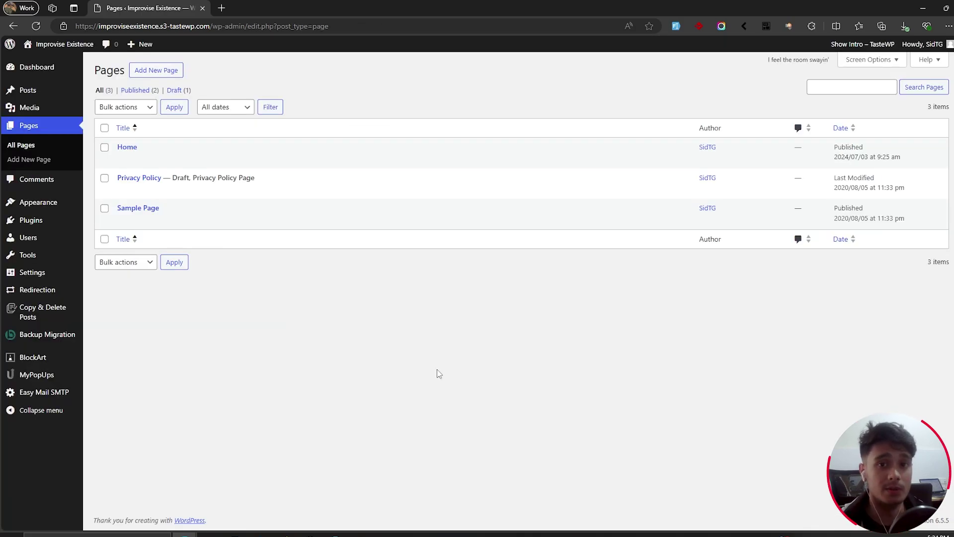
Open the Backup Migration plugin and include the WordPress installation in the files that will be backed up.
{"action": "left_click", "coordinate": [44, 335]}
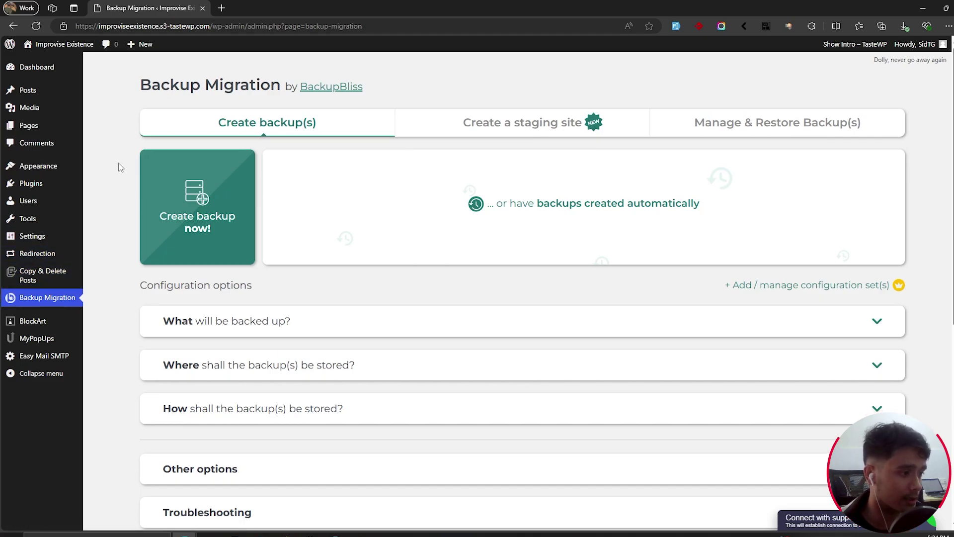
{"action": "left_click", "coordinate": [185, 227]}
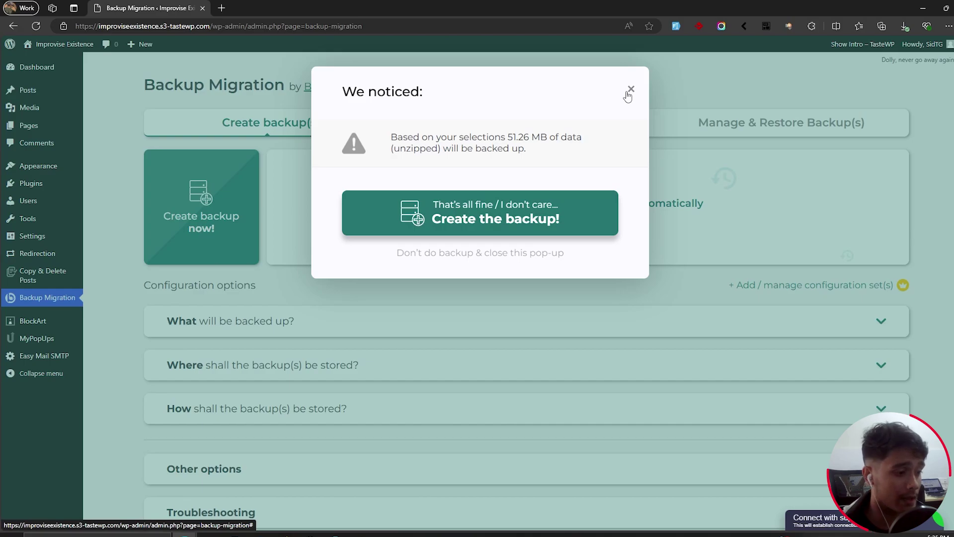
{"action": "left_click", "coordinate": [628, 92]}
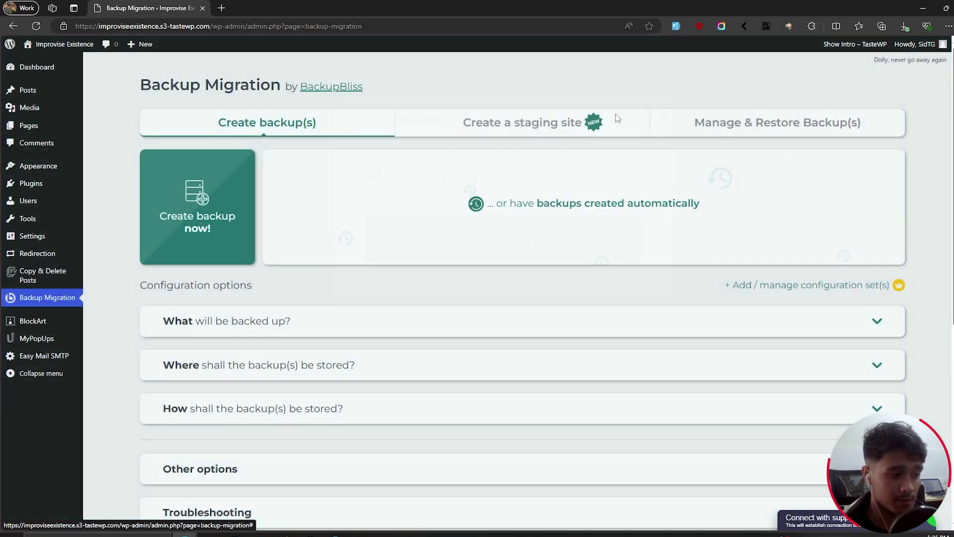
{"action": "scroll", "coordinate": [844, 288], "scroll_direction": "down", "scroll_amount": 2}
{"action": "left_click", "coordinate": [844, 289]}
{"action": "scroll", "coordinate": [384, 216], "scroll_direction": "down", "scroll_amount": 3}
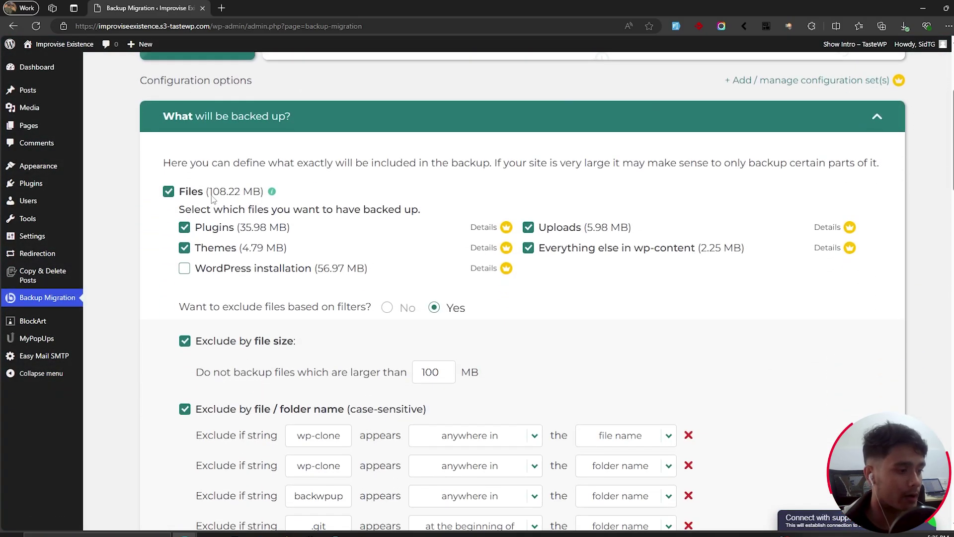
{"action": "left_click", "coordinate": [185, 268]}
{"action": "scroll", "coordinate": [144, 273], "scroll_direction": "down", "scroll_amount": 12}
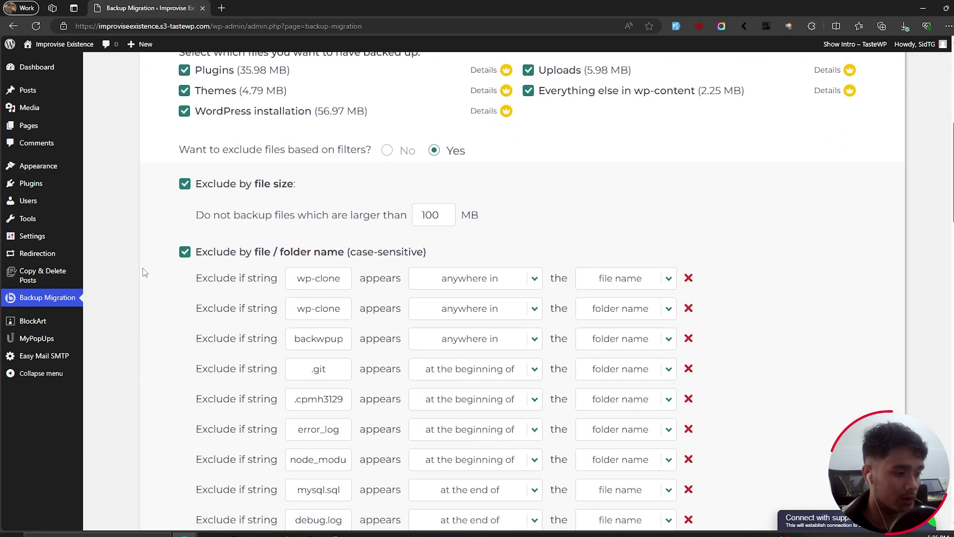
{"action": "scroll", "coordinate": [144, 273], "scroll_direction": "up", "scroll_amount": 8}
{"action": "scroll", "coordinate": [142, 272], "scroll_direction": "up", "scroll_amount": 8}
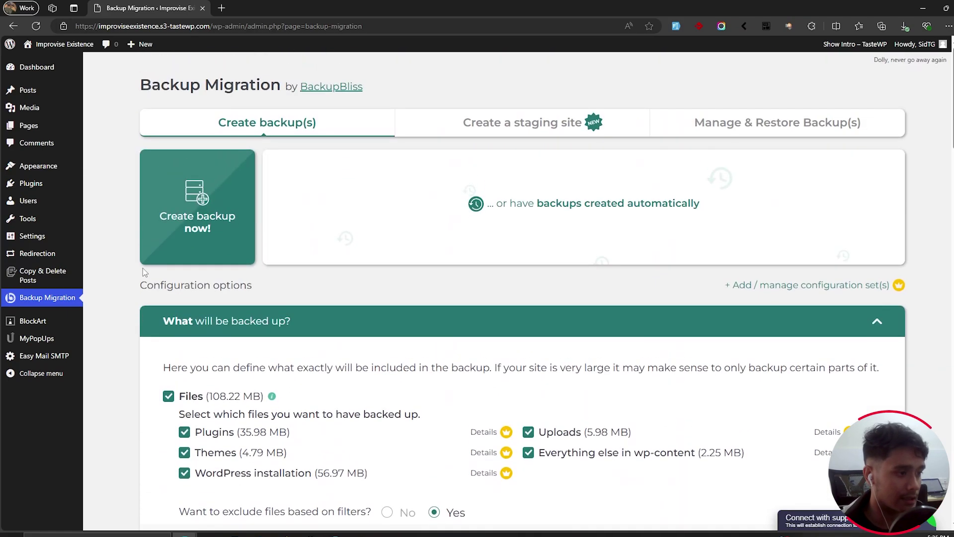
Create a site backup immediately with the chosen configuration and dismiss the success window.
{"action": "left_click", "coordinate": [251, 191]}
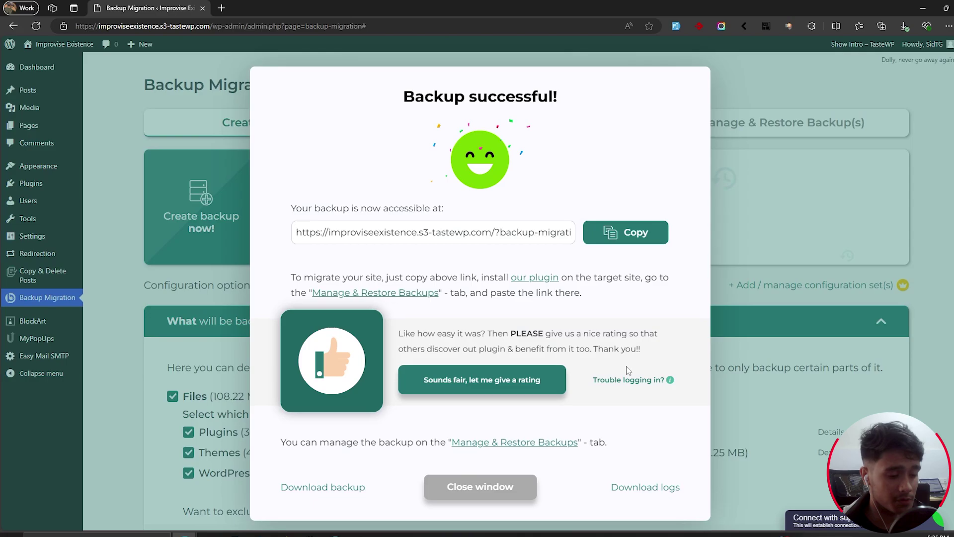
{"action": "left_click", "coordinate": [794, 219]}
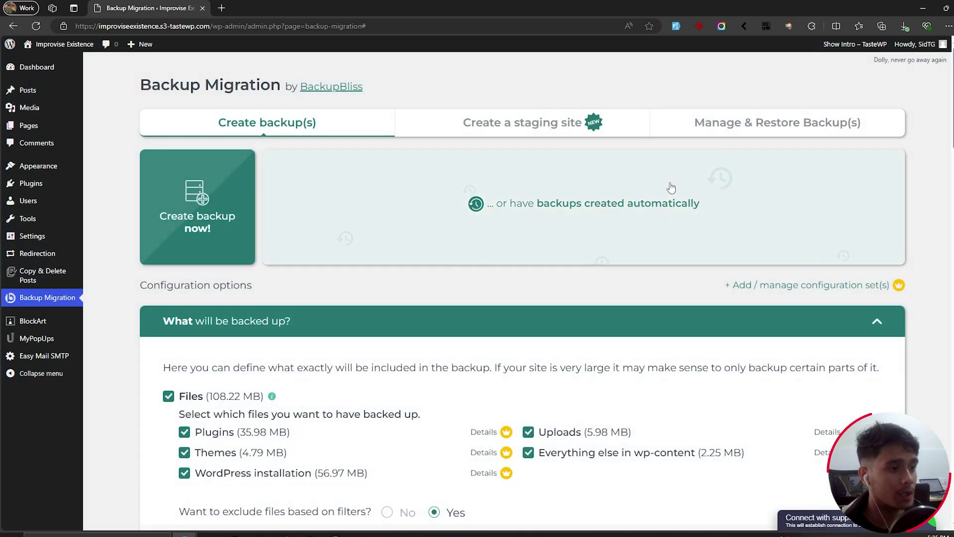
{"action": "left_click", "coordinate": [786, 125]}
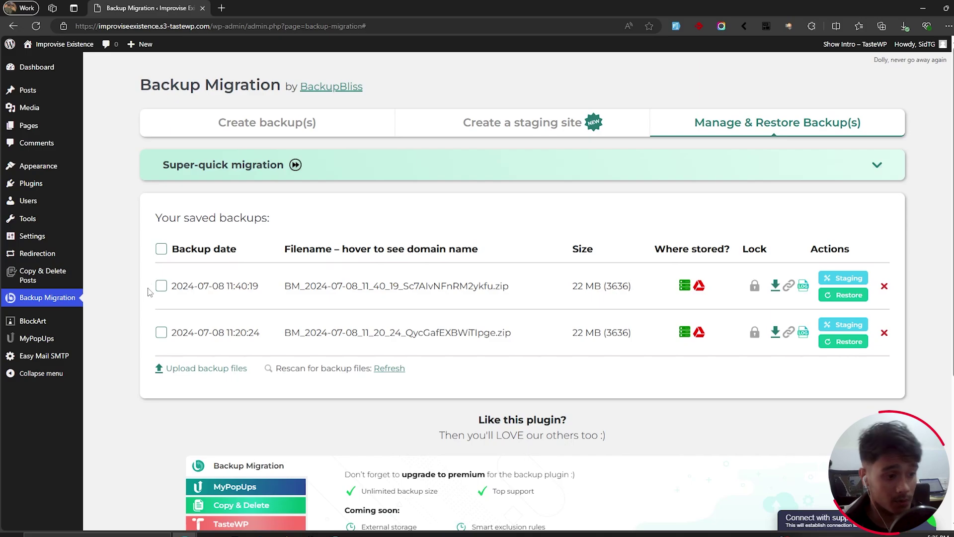
{"action": "left_click", "coordinate": [197, 294]}
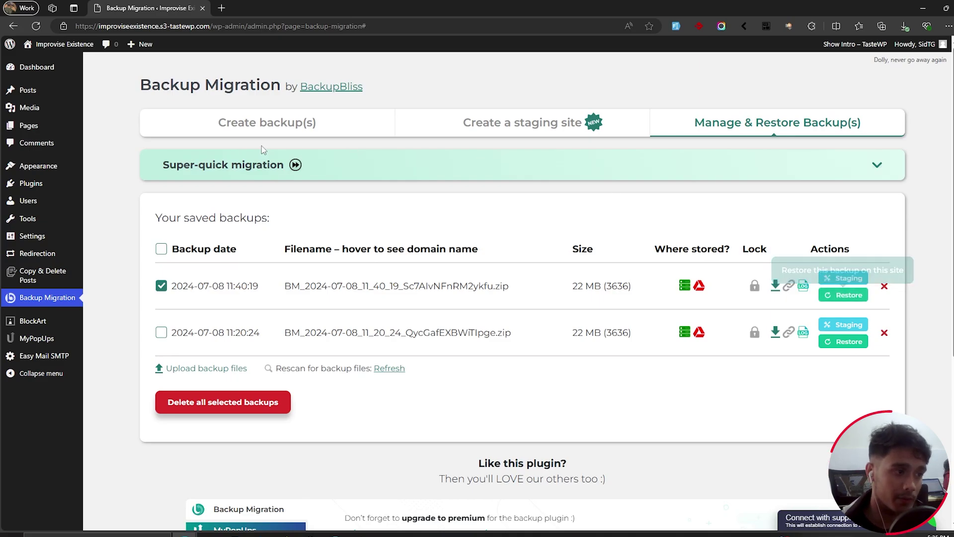
{"action": "left_click", "coordinate": [256, 130]}
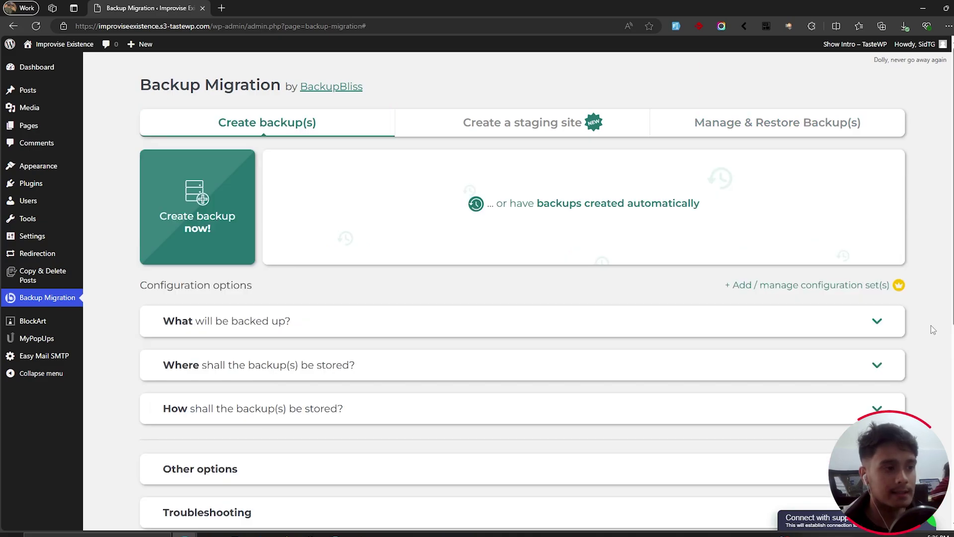